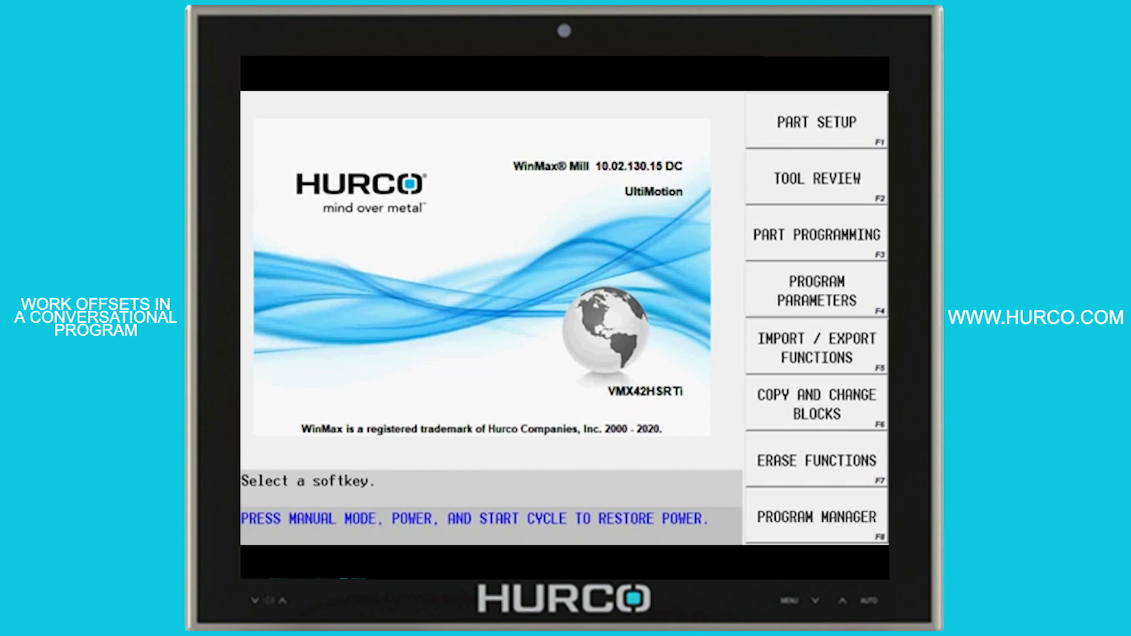
# Open the Program Manager and view the program properties of NONAME1.HWM.
pyautogui.press('F8')
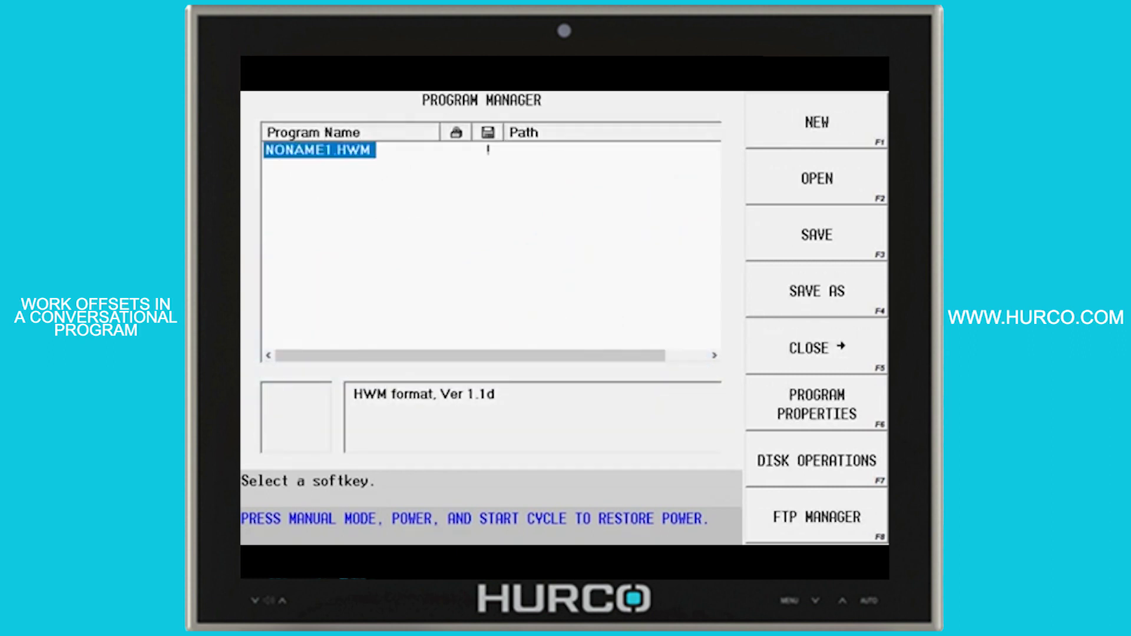
pyautogui.press('F6')
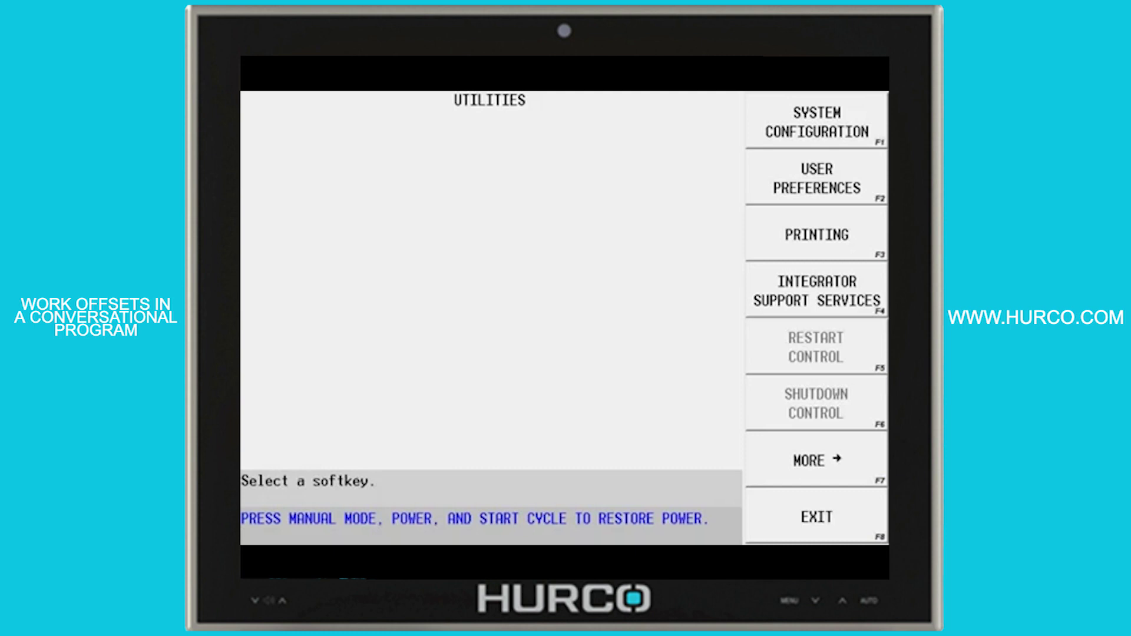
# Review the NC Settings and Part and Tool Settings in User Preferences, then go to Program Review.
pyautogui.press('F2')
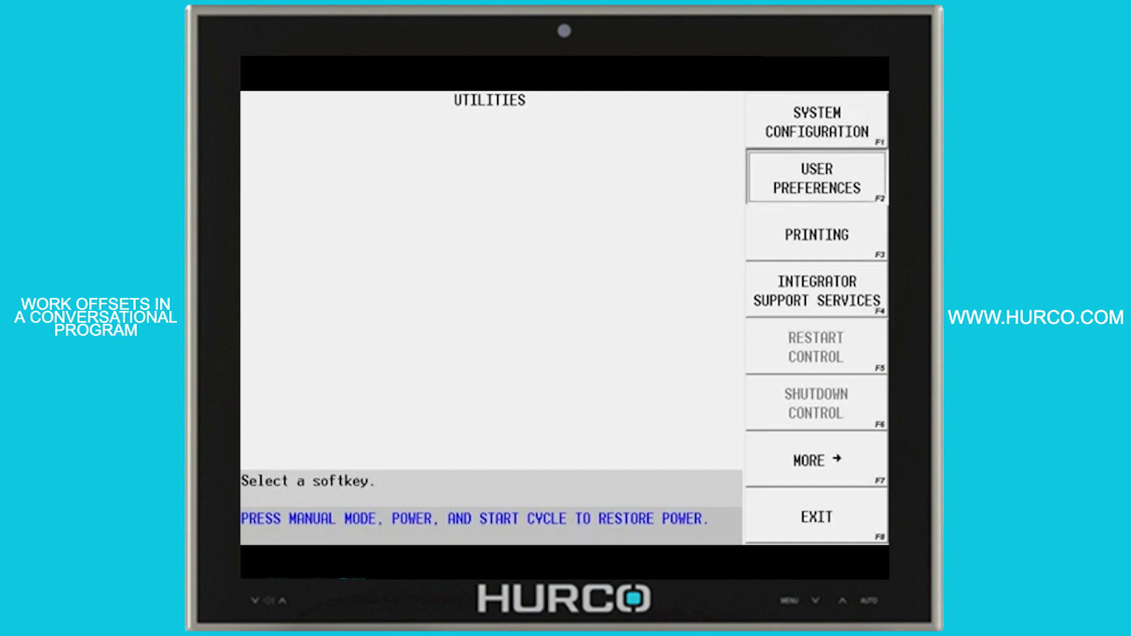
pyautogui.press('F3')
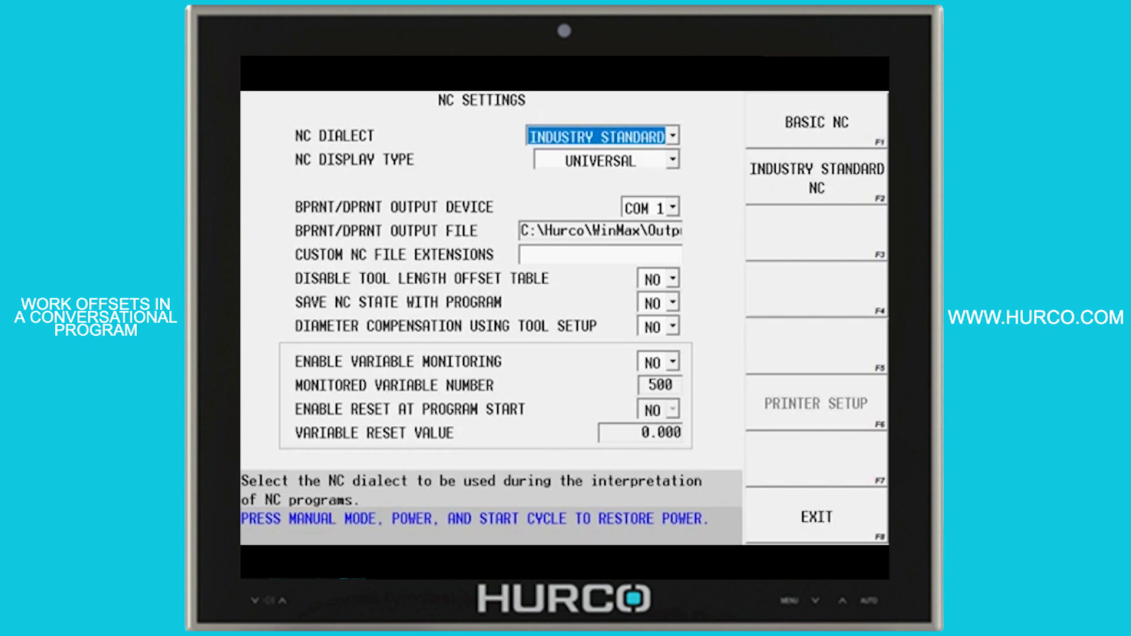
pyautogui.press('F8')
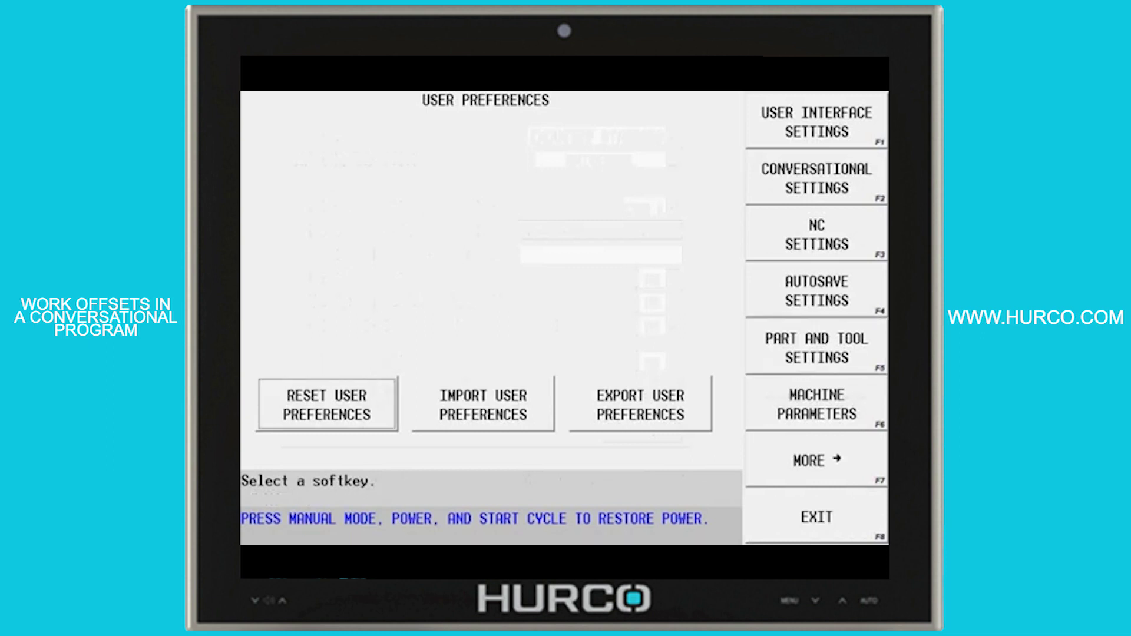
pyautogui.press('F5')
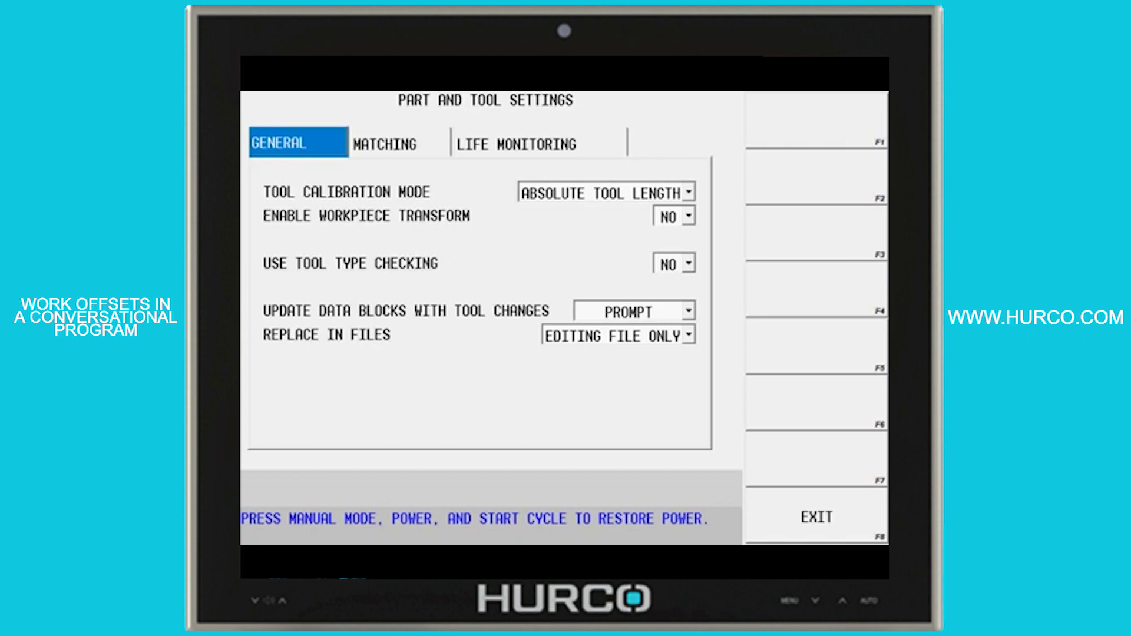
pyautogui.press('F8')
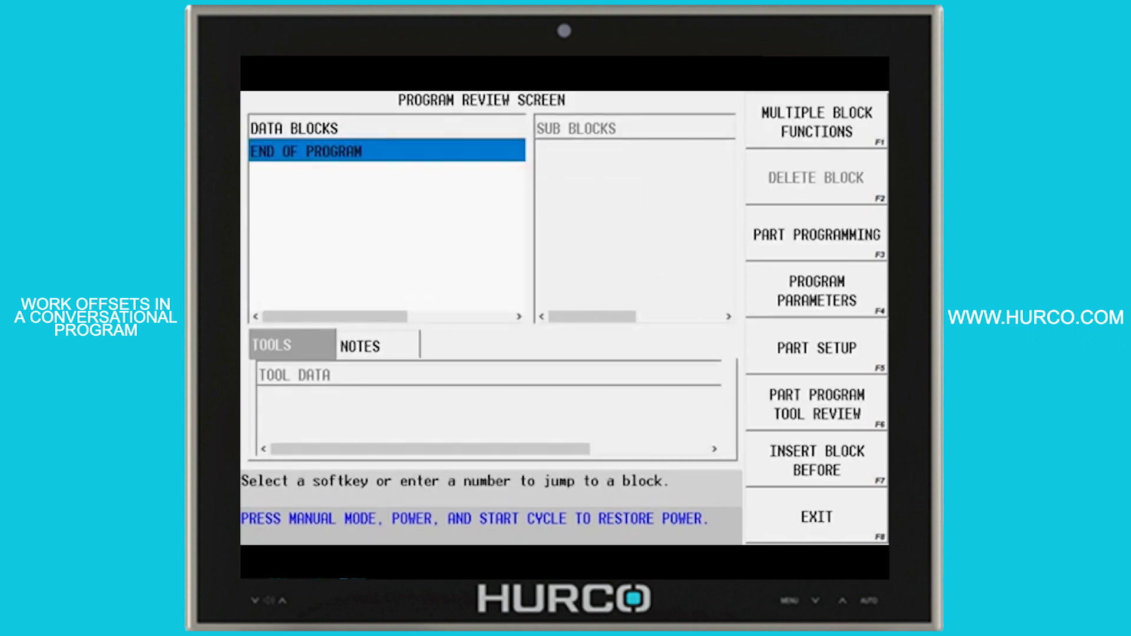
# Insert a Miscellaneous > Machine Function > Work Offset block as block 1, currently showing G54.
pyautogui.press('F7')
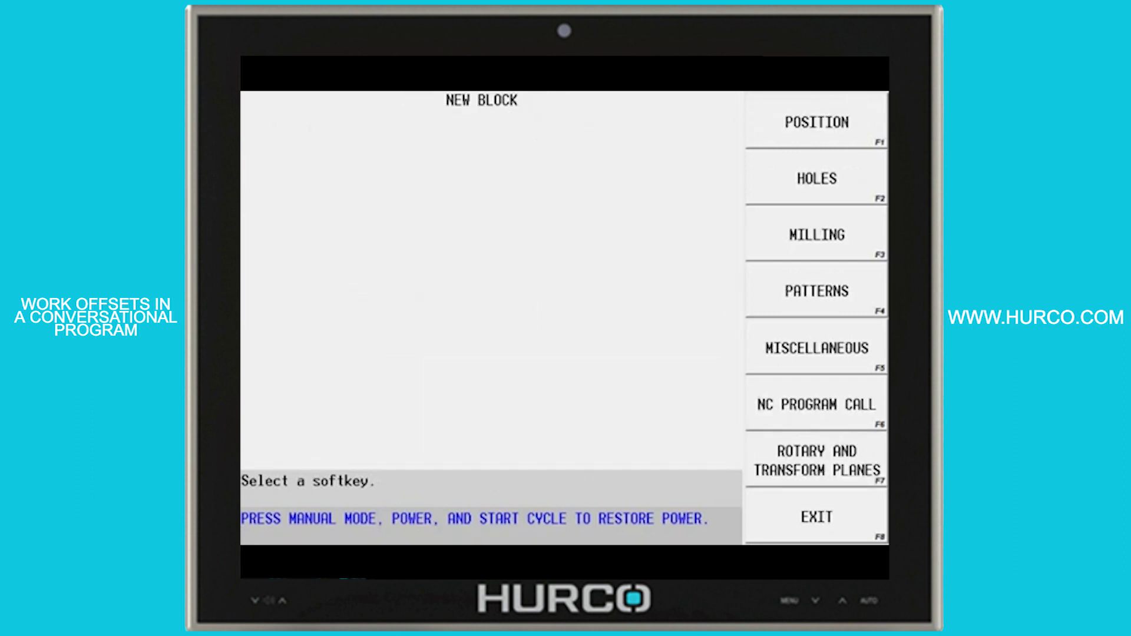
pyautogui.press('F5')
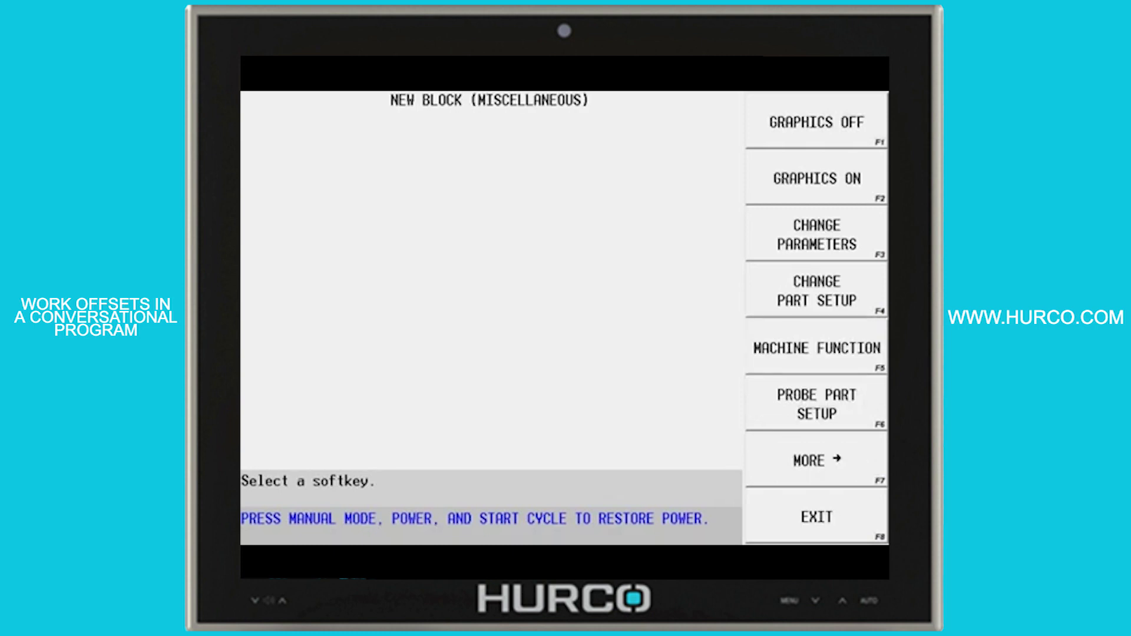
pyautogui.press('F5')
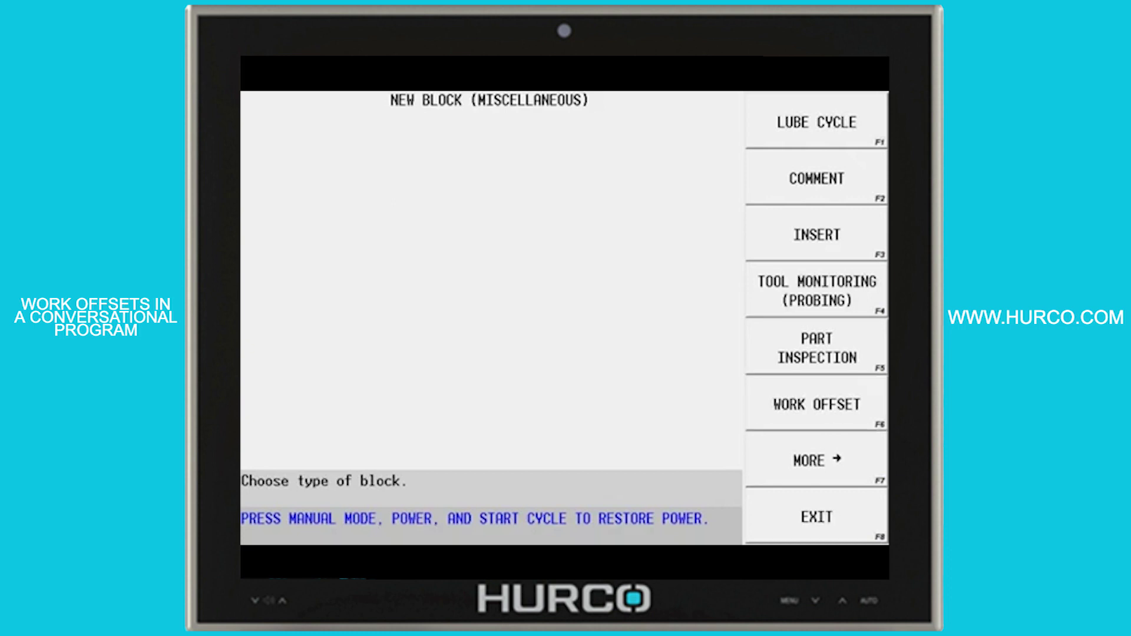
pyautogui.press('F6')
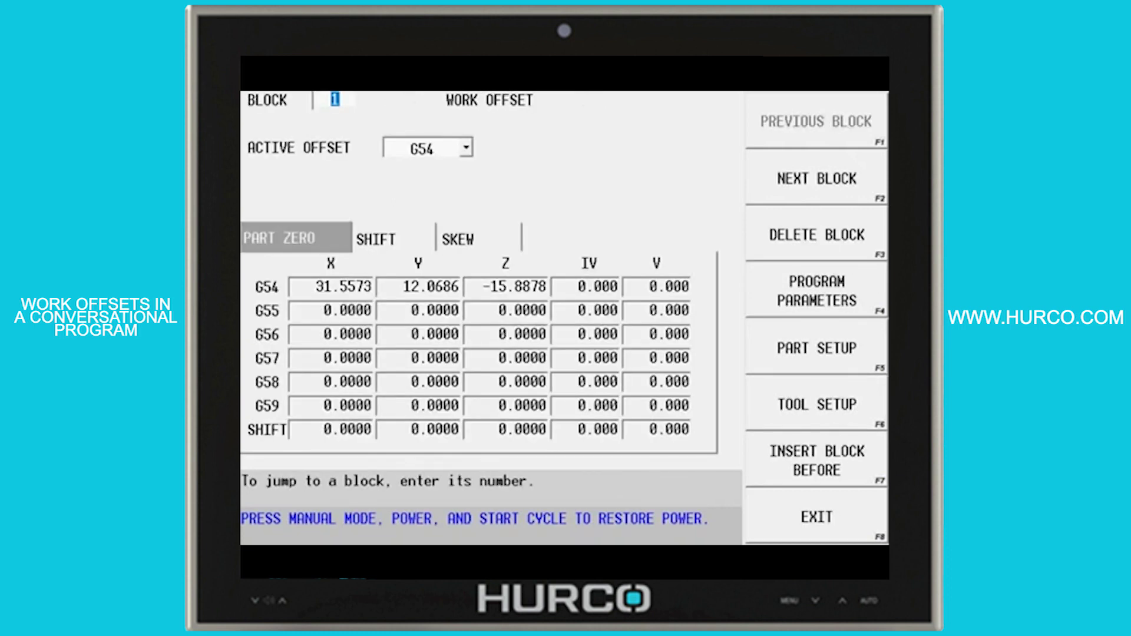
# Set block 1's active offset to AUXILIARY number 1 (G54.1 P1) and return to Program Review.
pyautogui.press('Down')
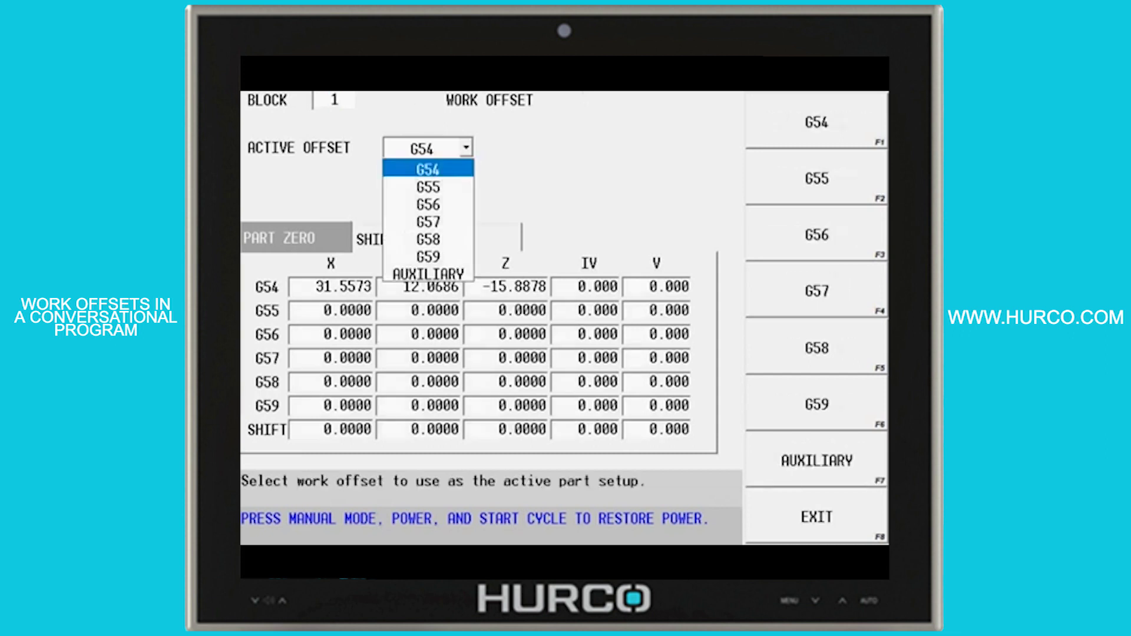
pyautogui.press('Down')
pyautogui.press('Down')
pyautogui.press('Down')
pyautogui.press('Down')
pyautogui.press('Up')
pyautogui.press('Up')
pyautogui.press('Up')
pyautogui.press('Up')
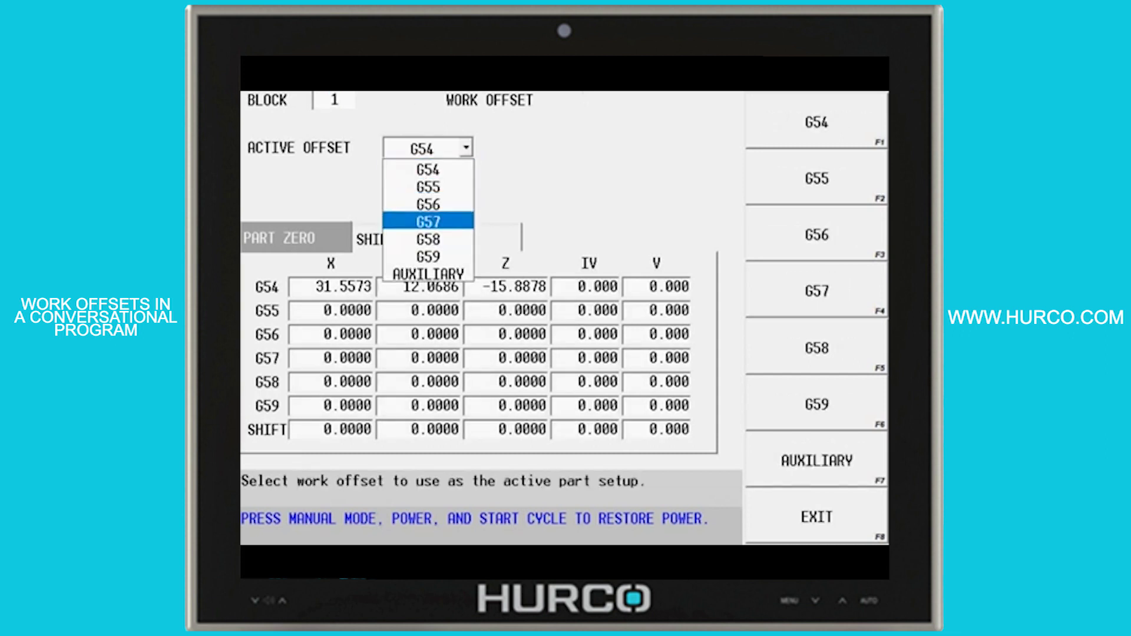
pyautogui.press('Down')
pyautogui.press('Down')
pyautogui.press('Down')
pyautogui.press('Down')
pyautogui.press('Down')
pyautogui.press('Down')
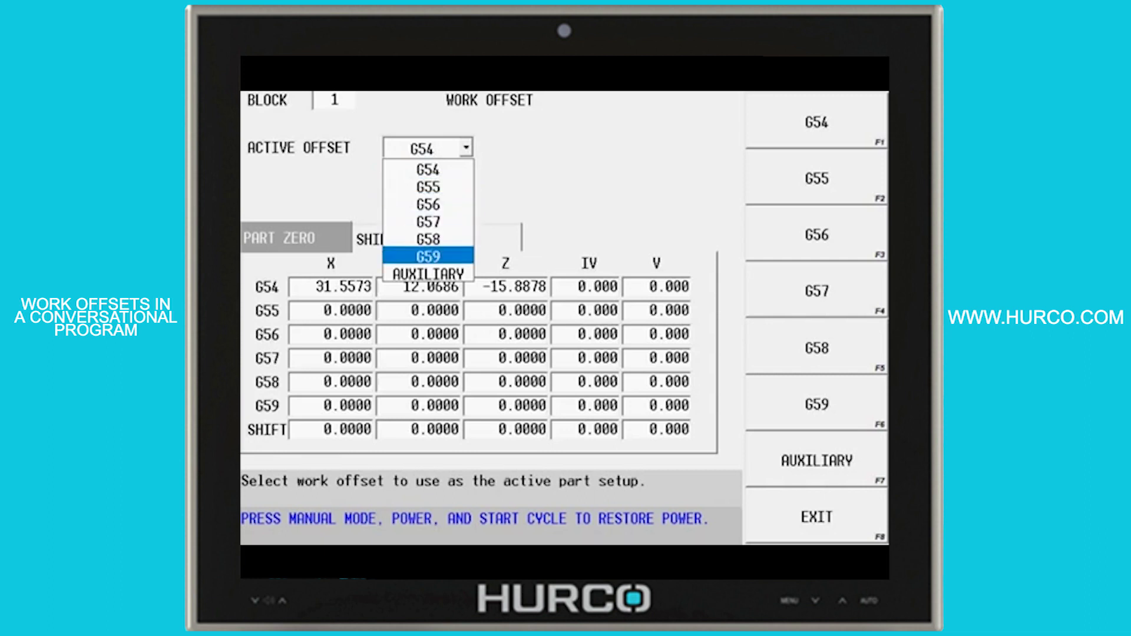
pyautogui.press('Return')
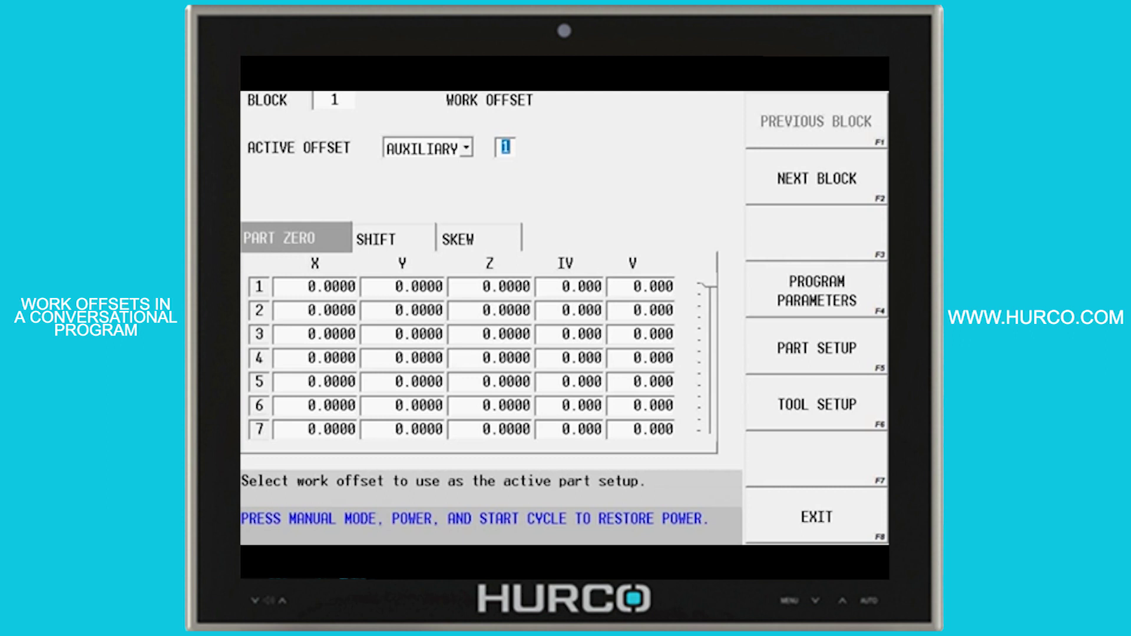
pyautogui.press('F8')
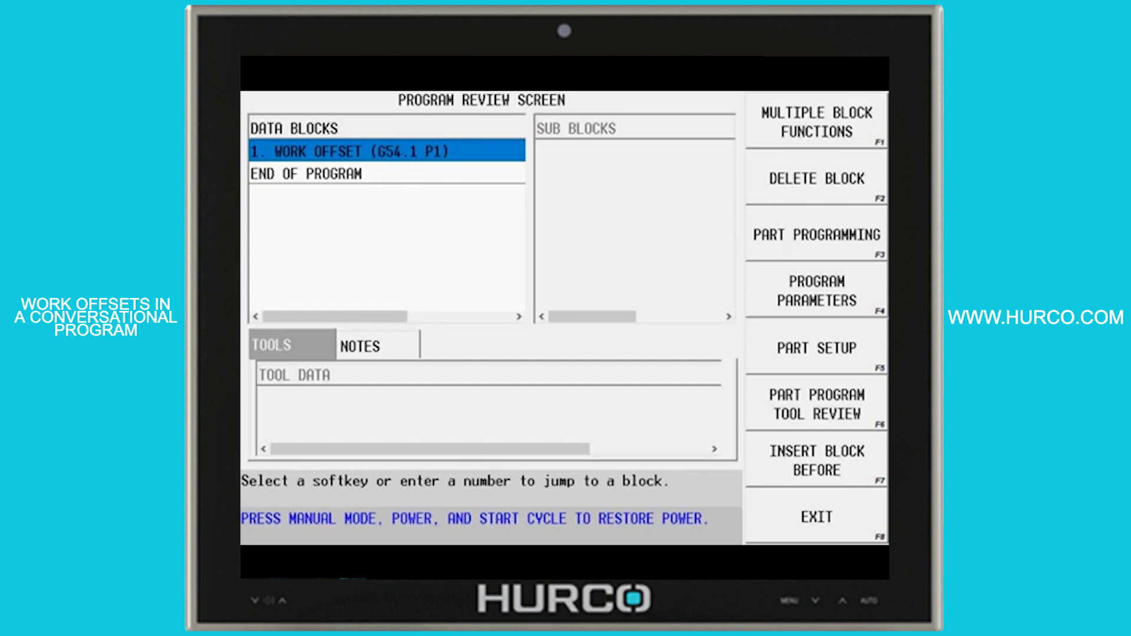
# Insert a second Work Offset block before END OF PROGRAM.
pyautogui.click(385, 174)
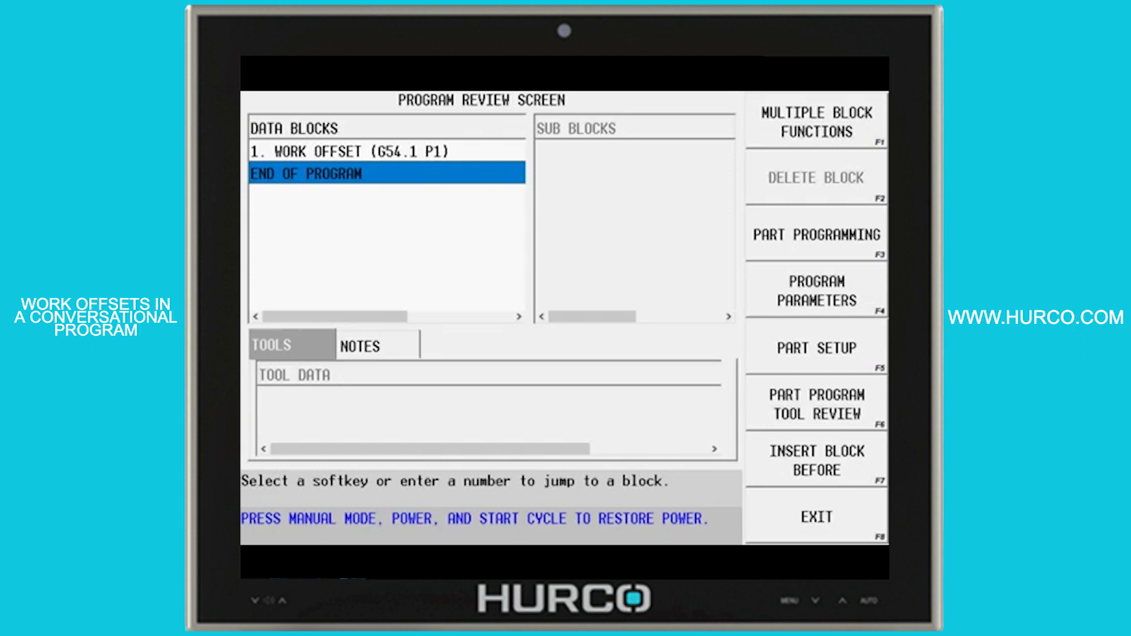
pyautogui.press('F7')
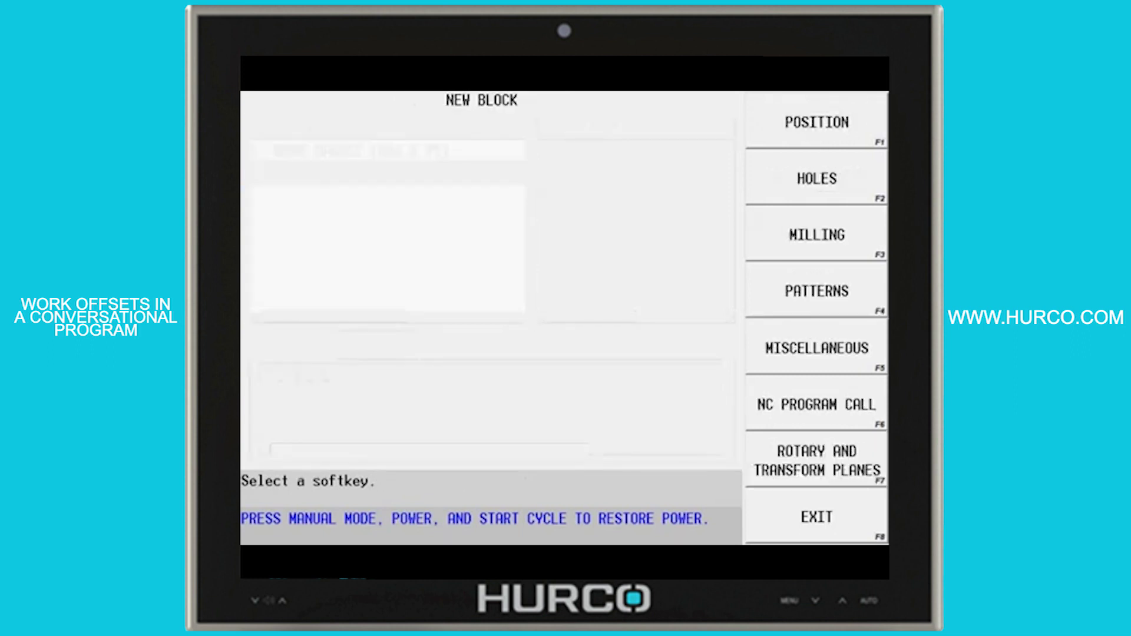
pyautogui.press('F5')
pyautogui.press('F6')
# Set block 2's active offset to AUXILIARY number 2 (G54.1 P2), then show Part Setup.
pyautogui.press('Down')
pyautogui.press('Down')
pyautogui.press('Down')
pyautogui.press('Down')
pyautogui.press('Down')
pyautogui.press('Down')
pyautogui.press('Down')
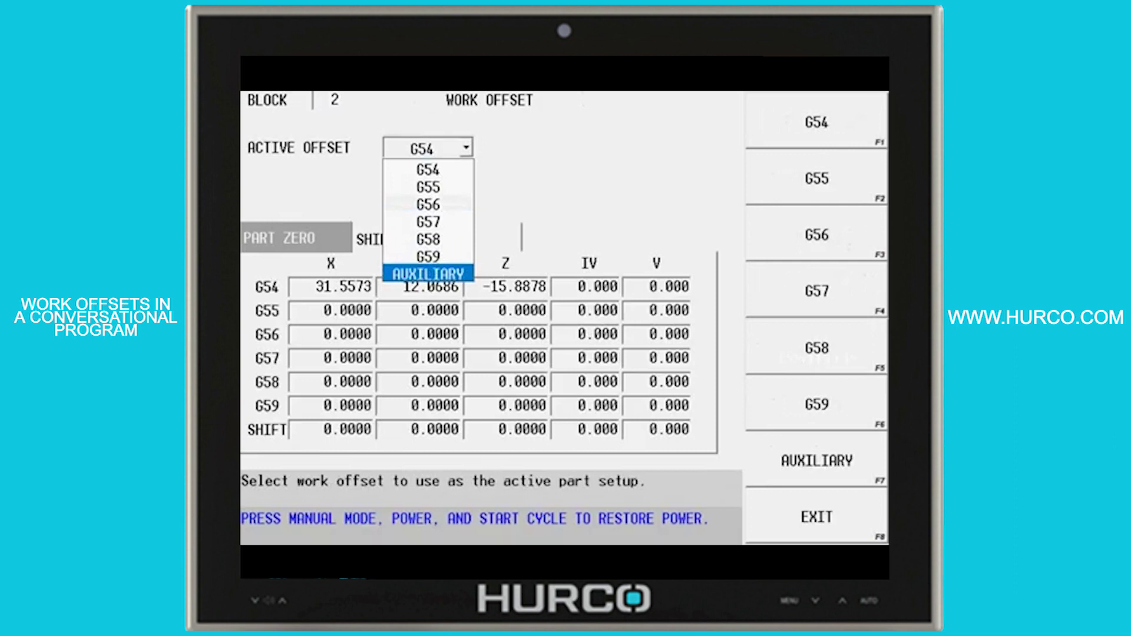
pyautogui.press('Return')
pyautogui.write('2')
pyautogui.press('Return')
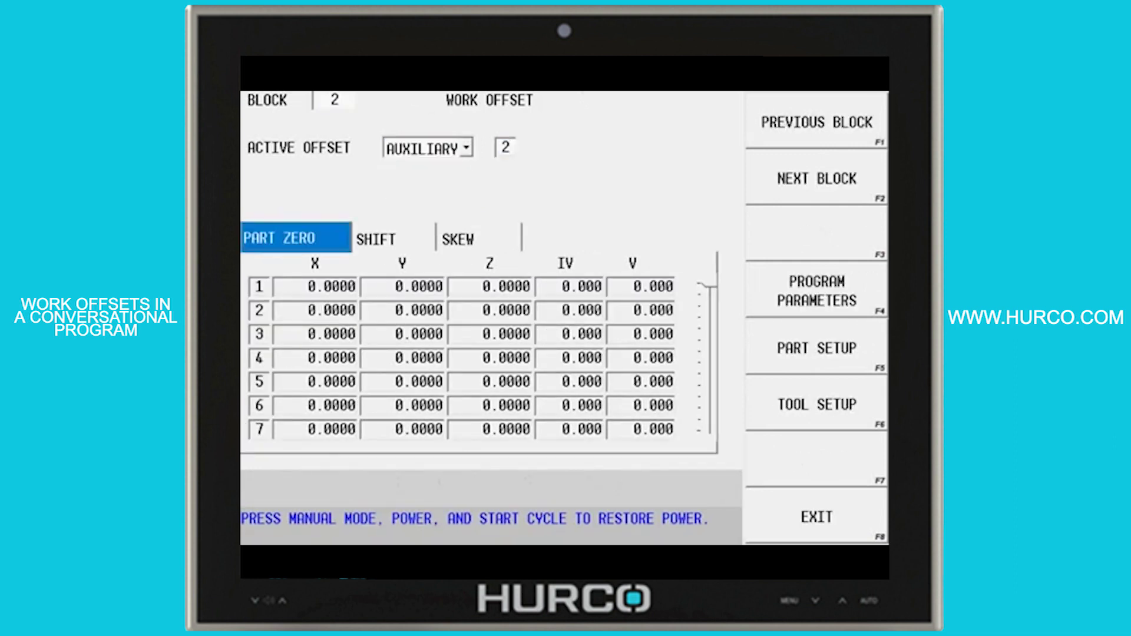
pyautogui.press('F8')
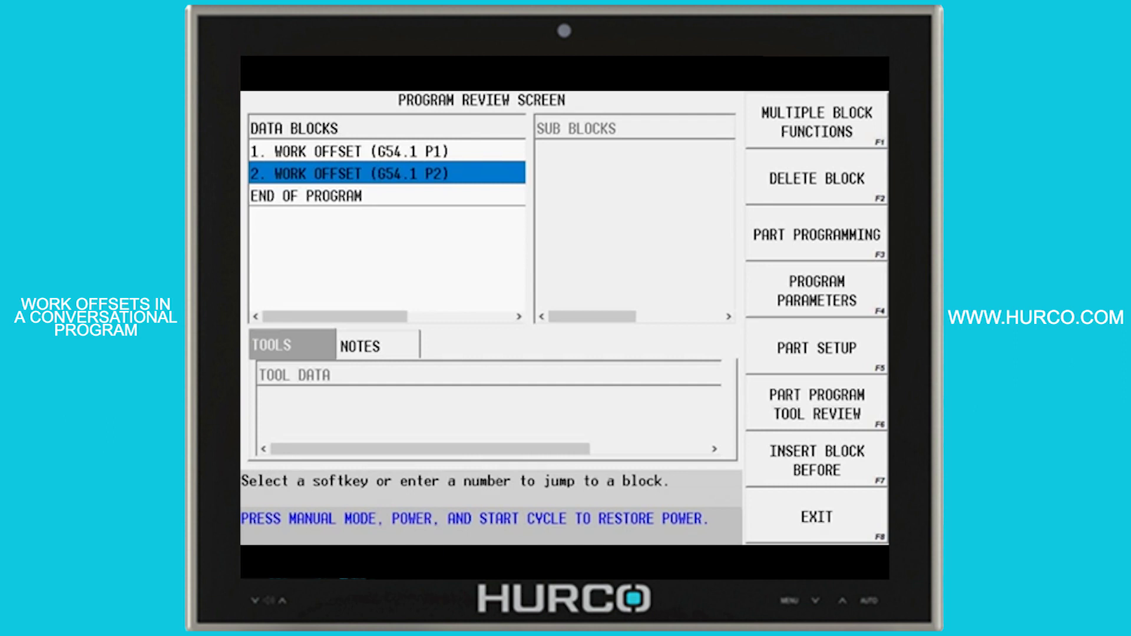
pyautogui.press('F5')
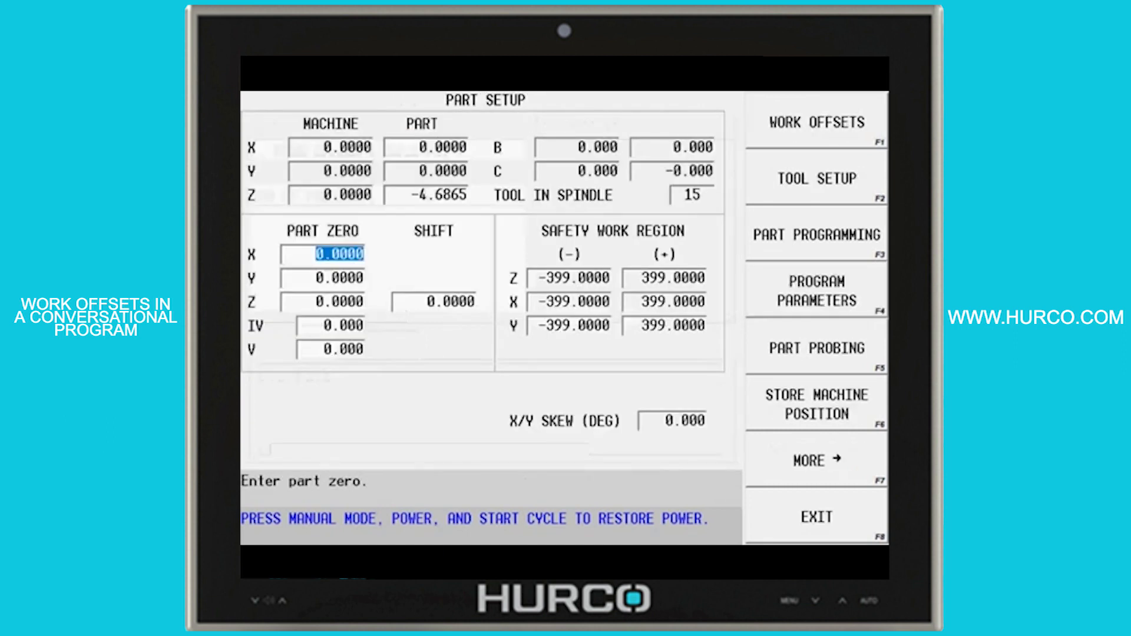